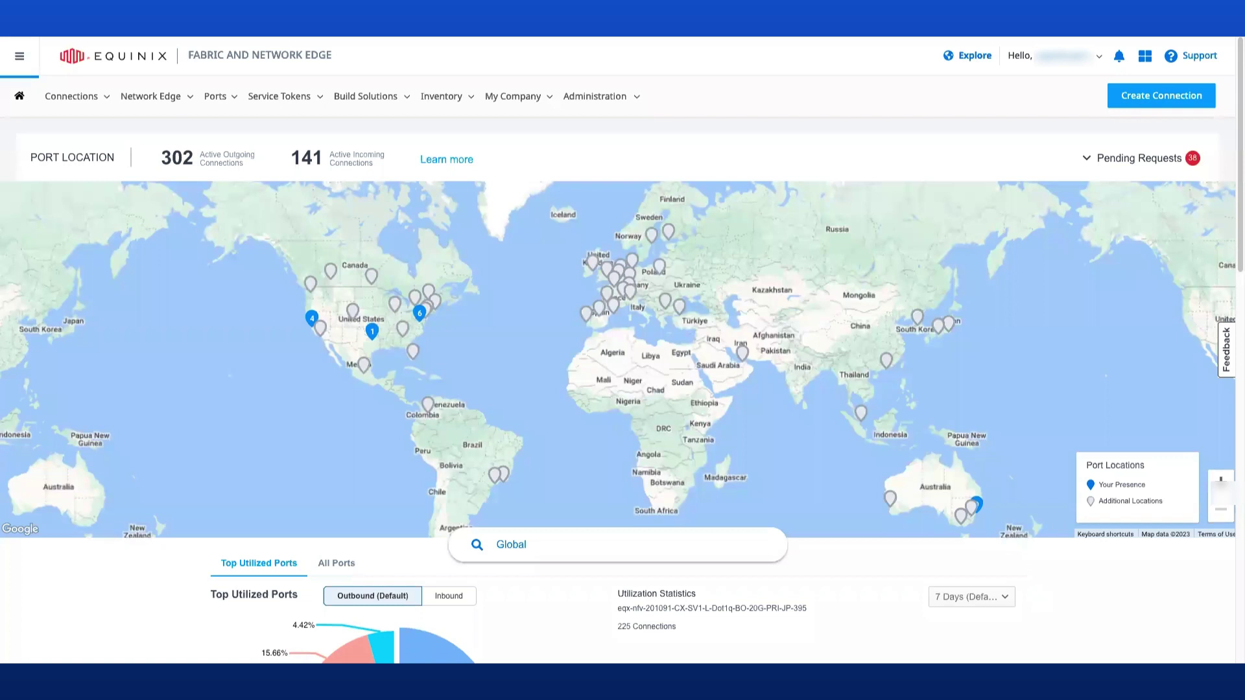
# - Start a new network order and move past its introduction page
pyautogui.click(72, 96)
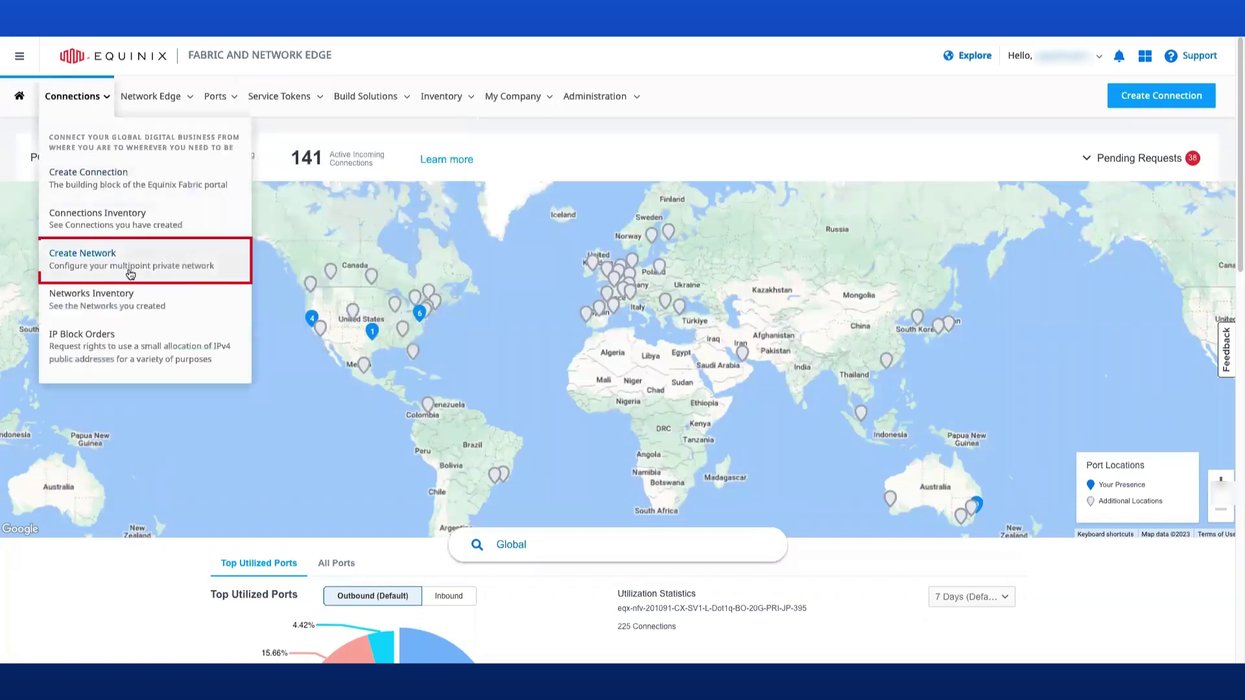
pyautogui.click(129, 273)
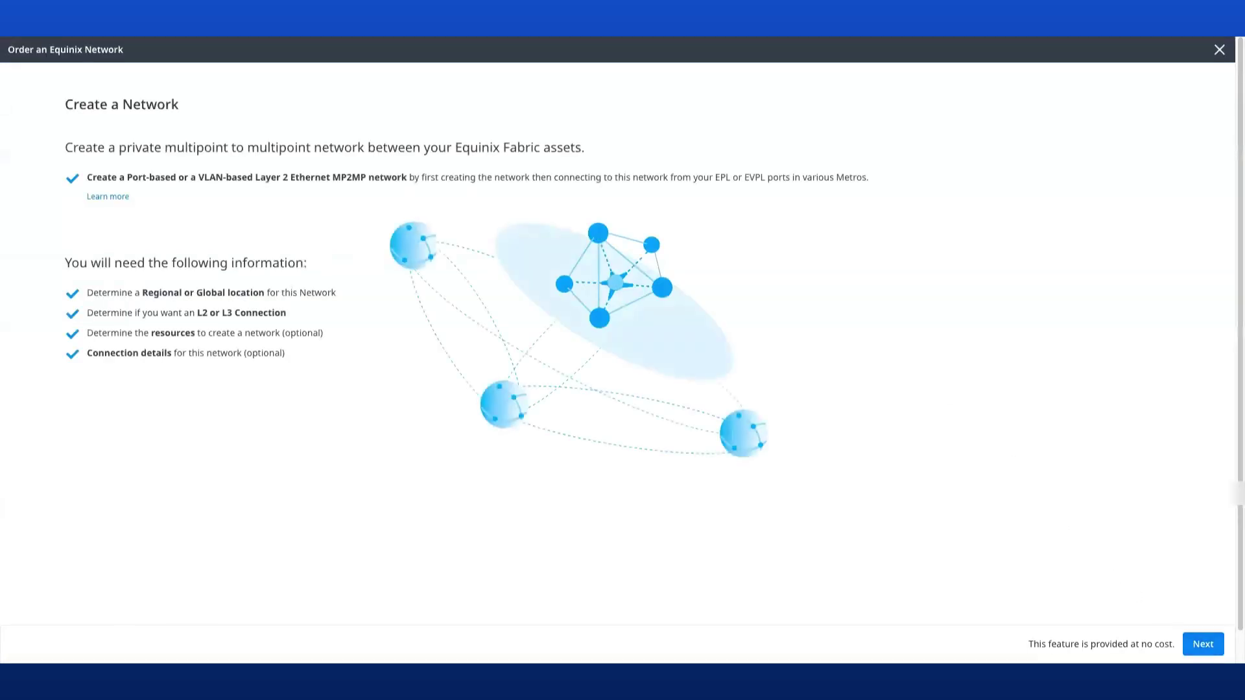
pyautogui.click(1203, 645)
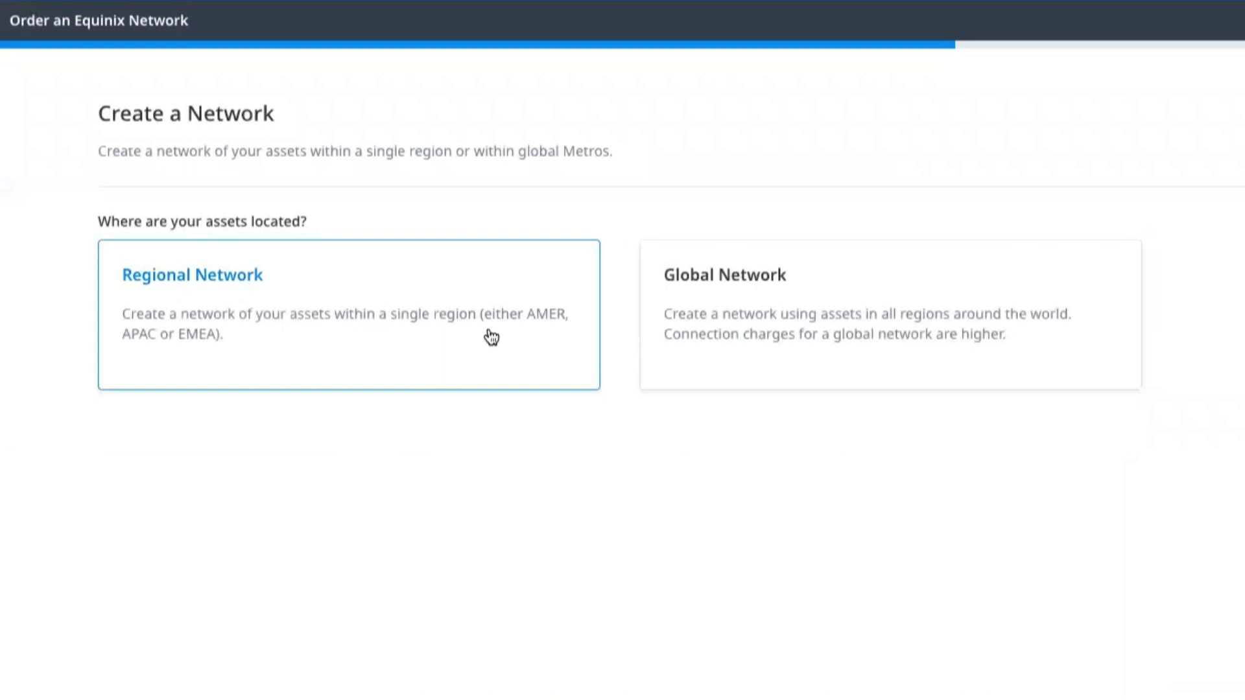
# - Make the network a regional AMER EVP-LAN named EVPLAN_TEST, then continue to review
pyautogui.click(491, 338)
pyautogui.click(134, 340)
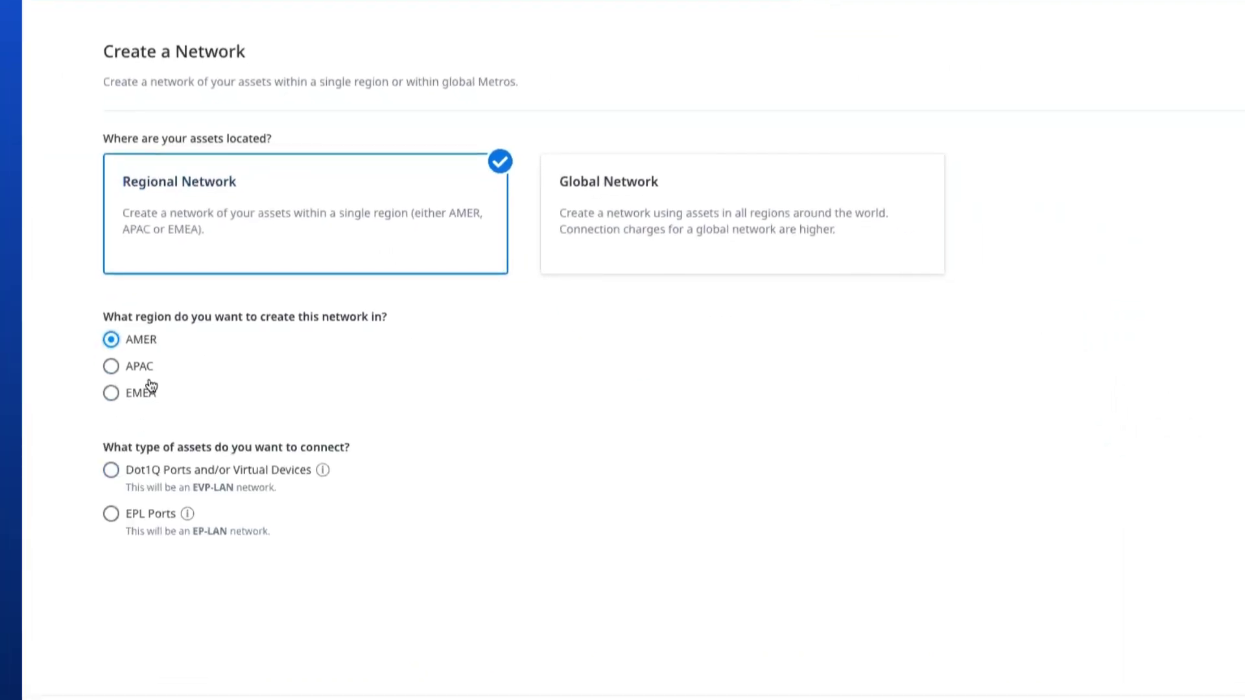
pyautogui.click(168, 472)
pyautogui.click(195, 613)
pyautogui.write('EVP')
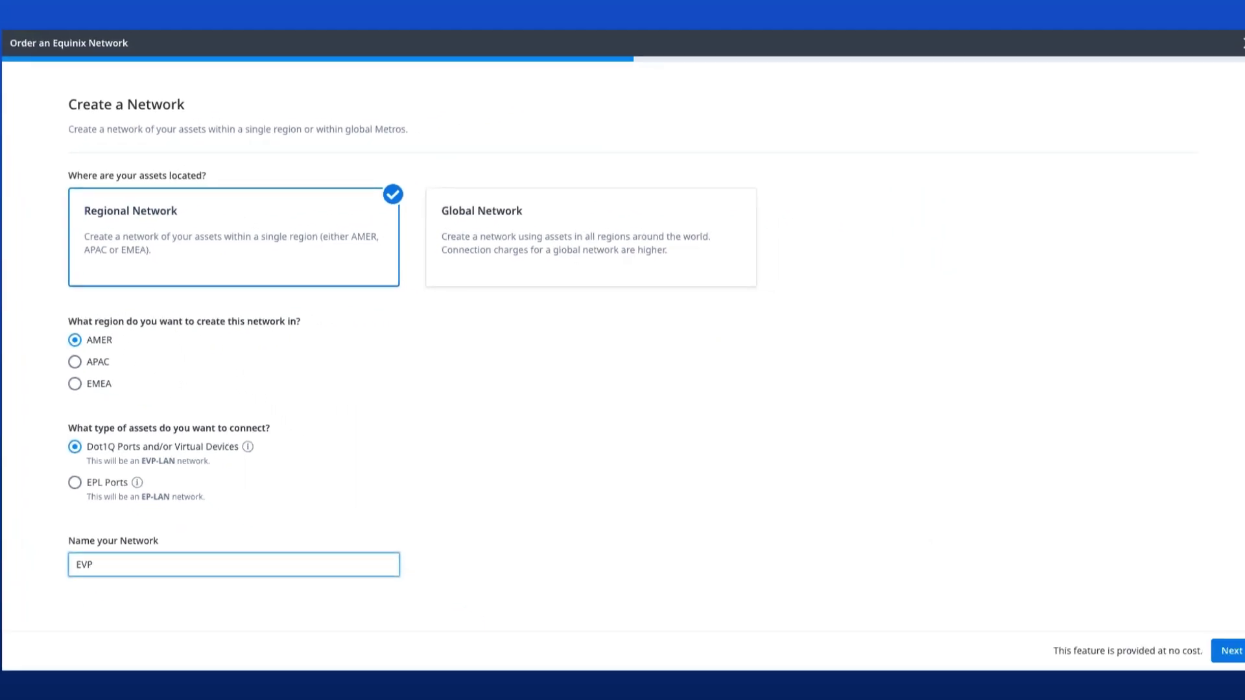
pyautogui.write('LAN_TE')
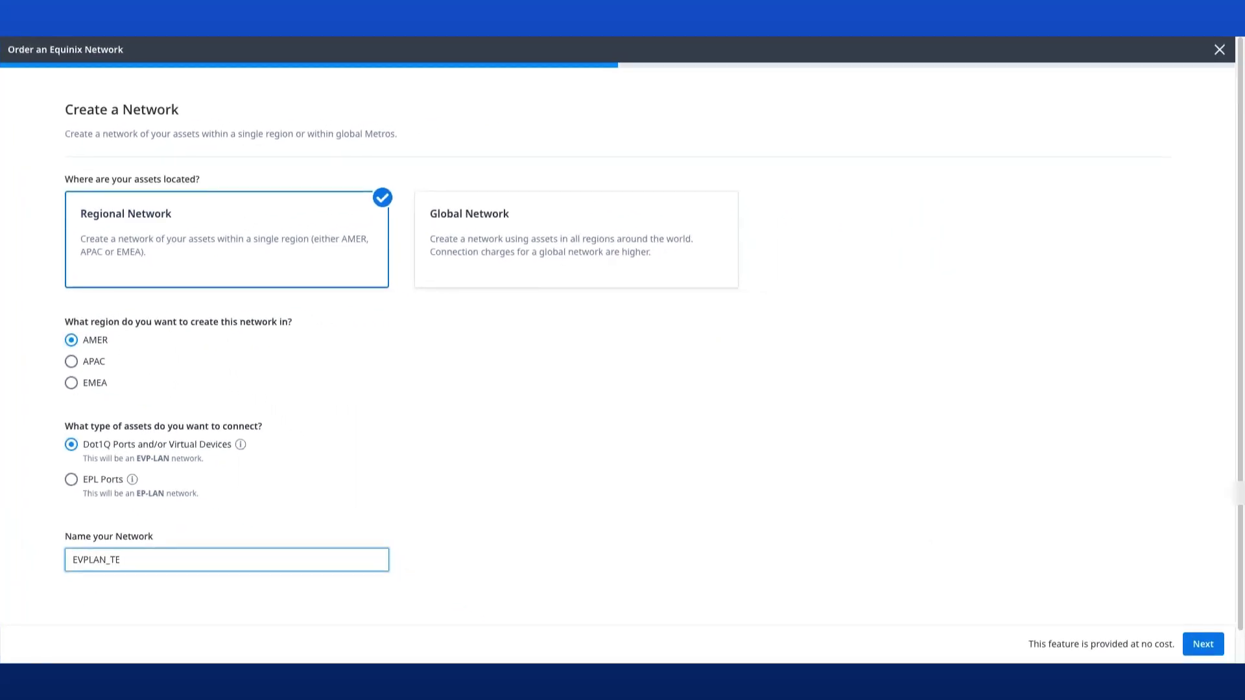
pyautogui.write('ST')
pyautogui.click(1206, 646)
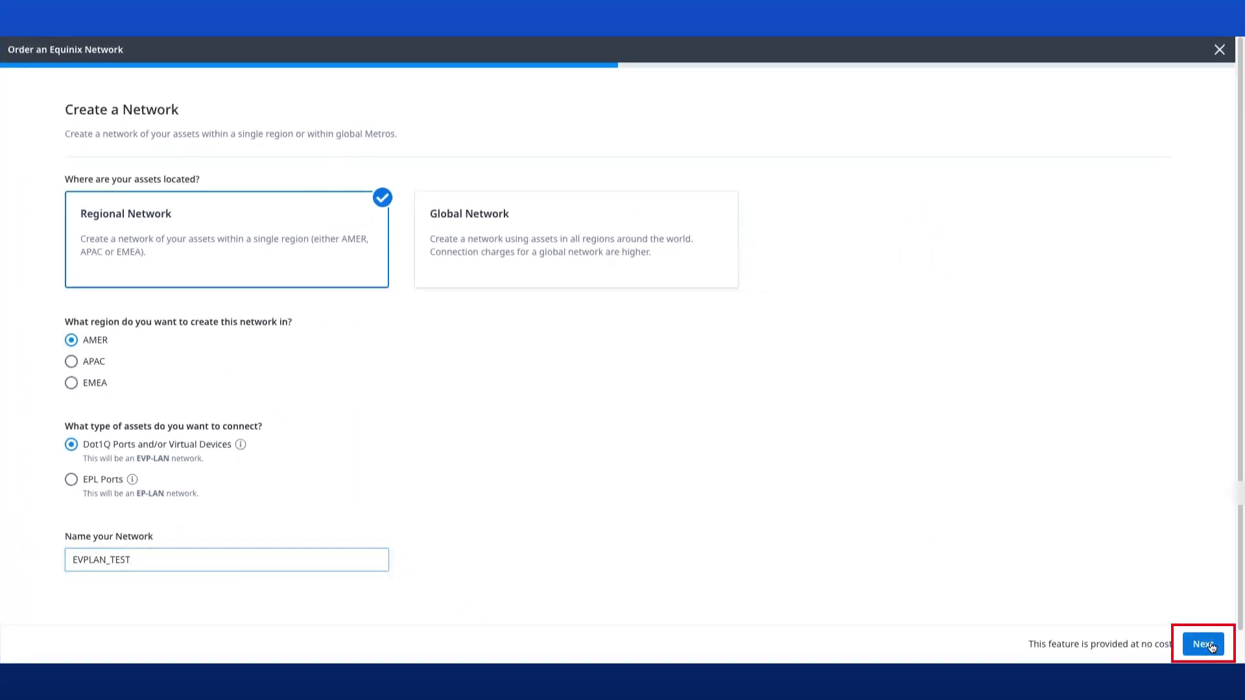
# - Add another notification email recipient to the EVPLAN_TEST order and submit it
pyautogui.click(117, 266)
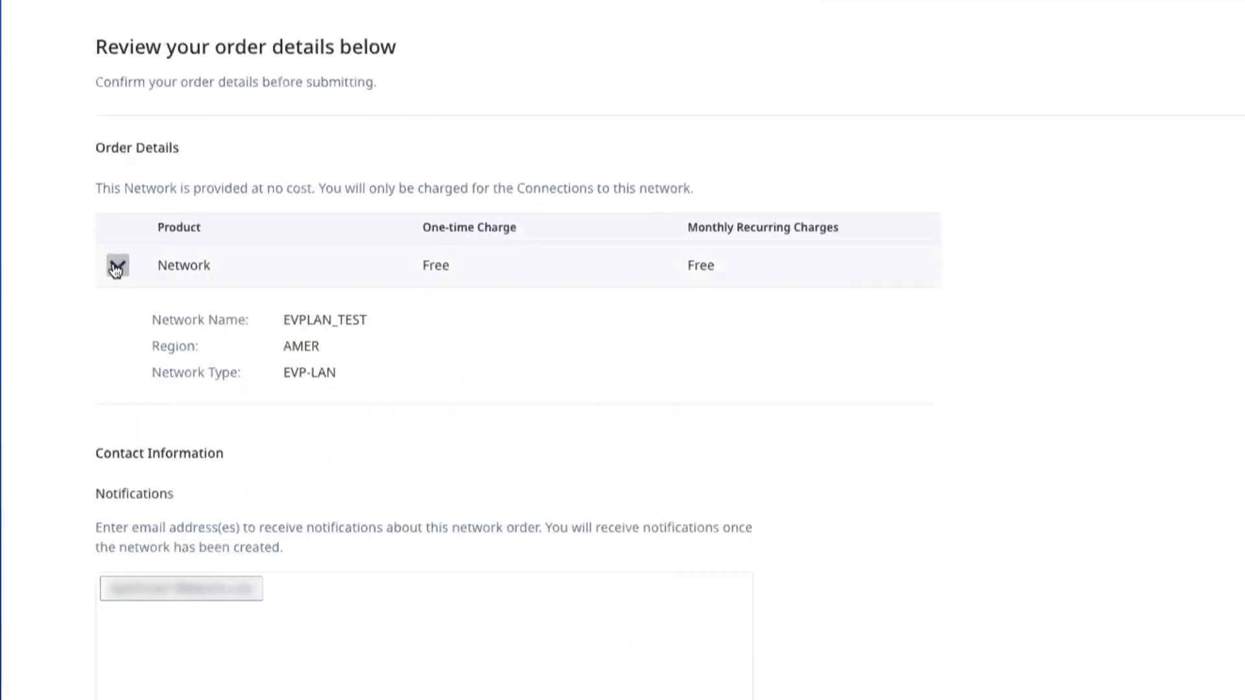
pyautogui.click(335, 604)
pyautogui.write('test')
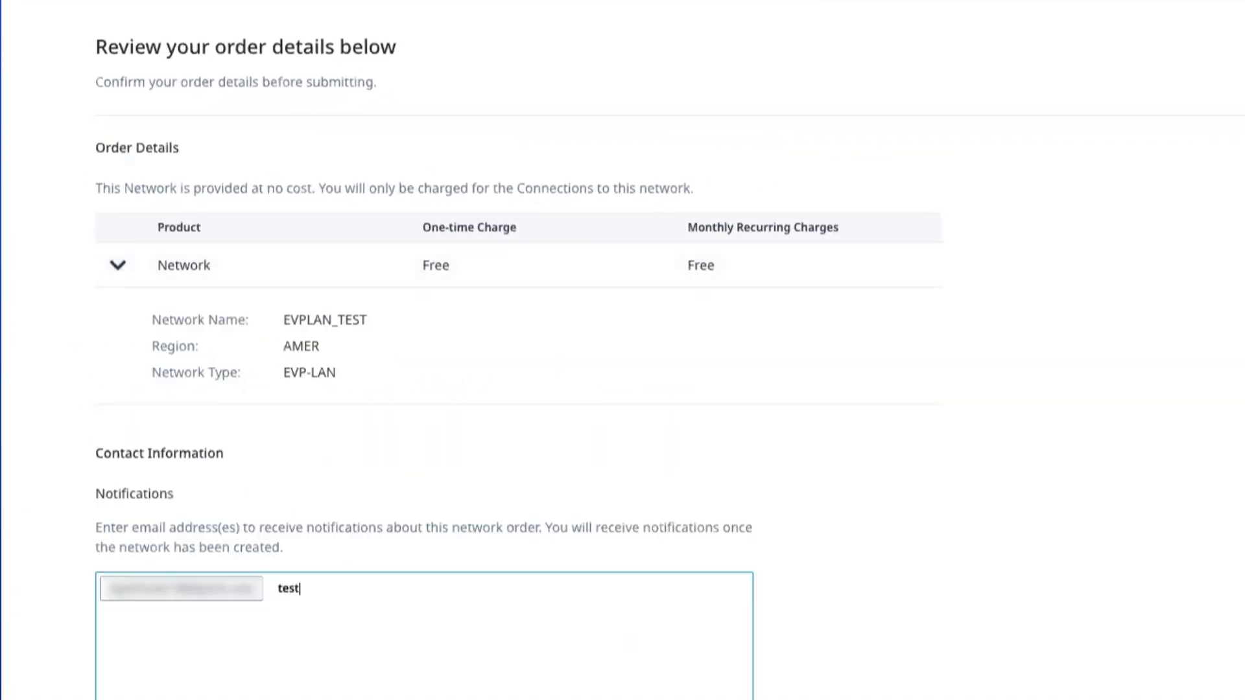
pyautogui.write('@test')
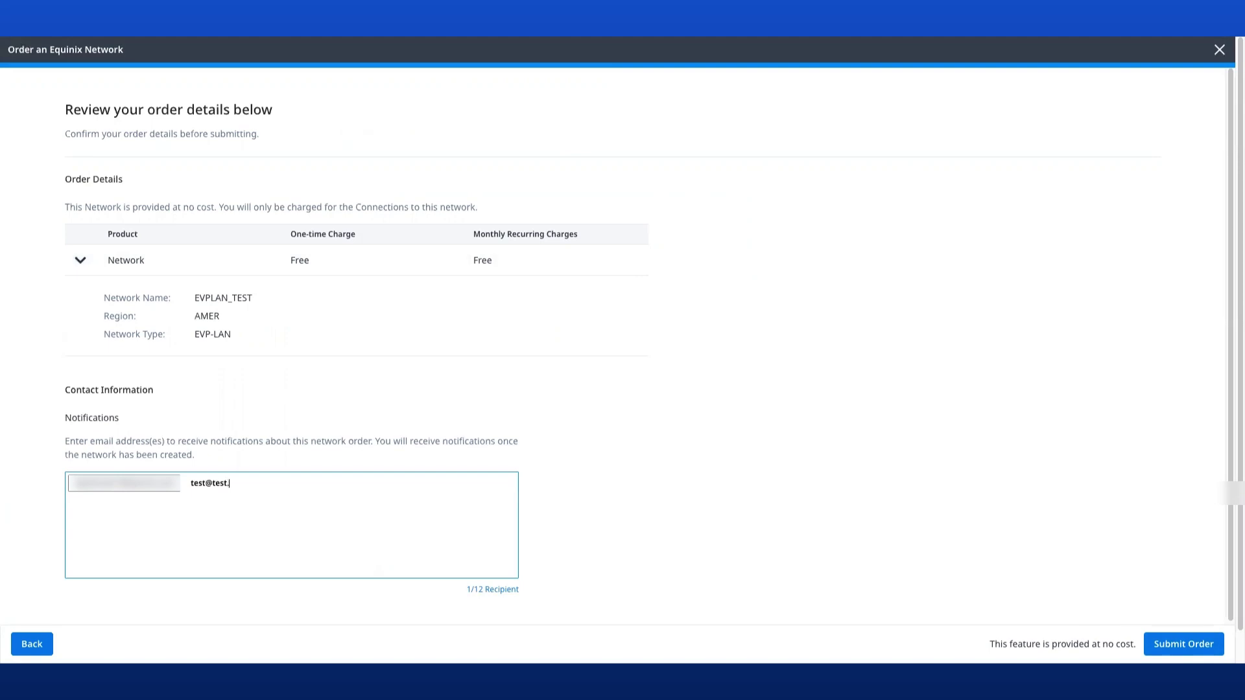
pyautogui.write('.com')
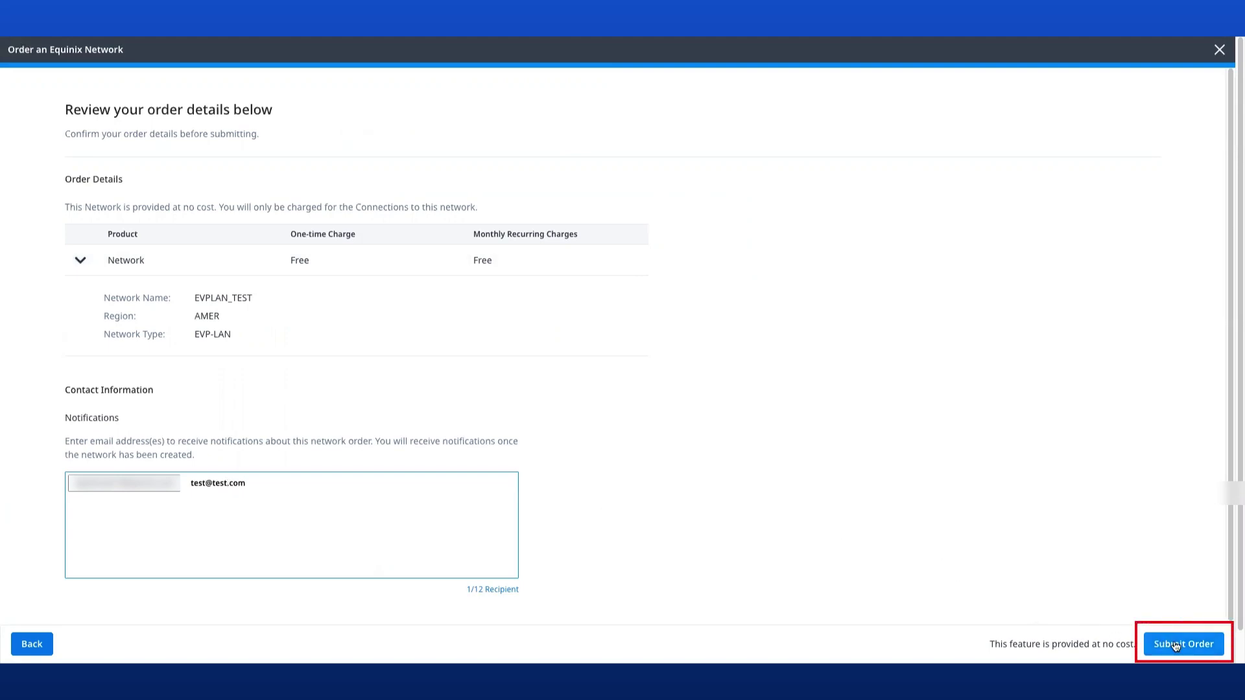
pyautogui.click(1175, 645)
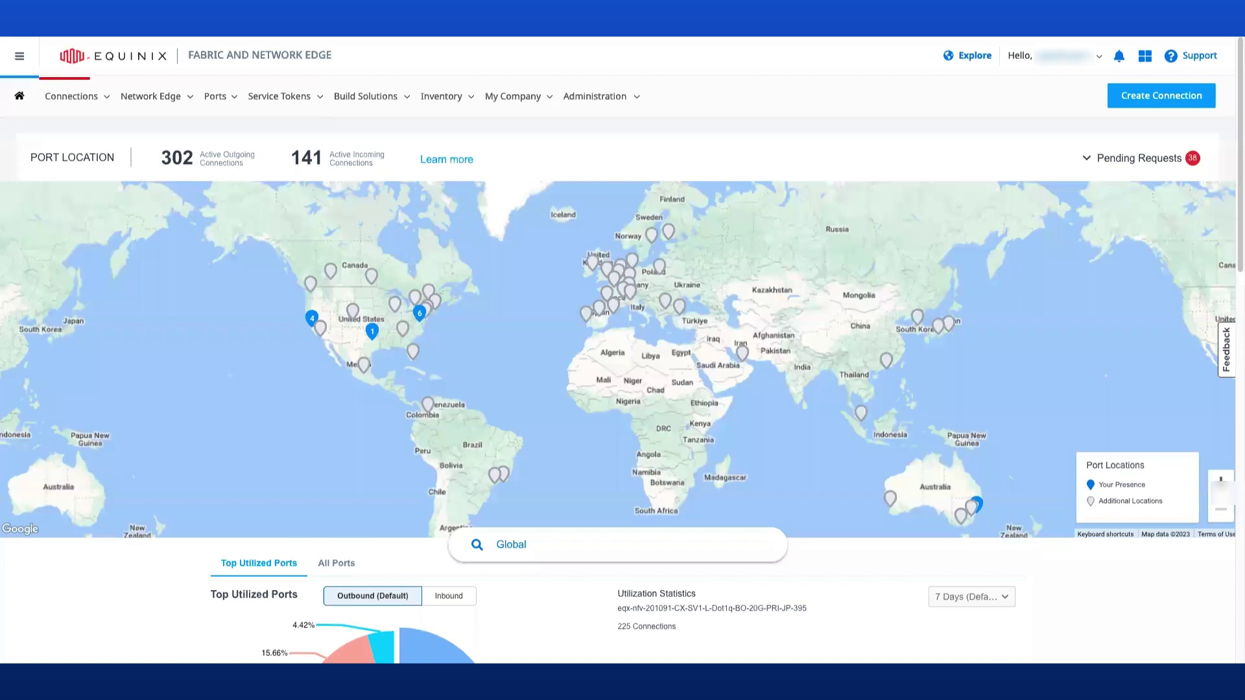
# - Start a new My Own Assets connection of the Connect to a Network type
pyautogui.click(72, 96)
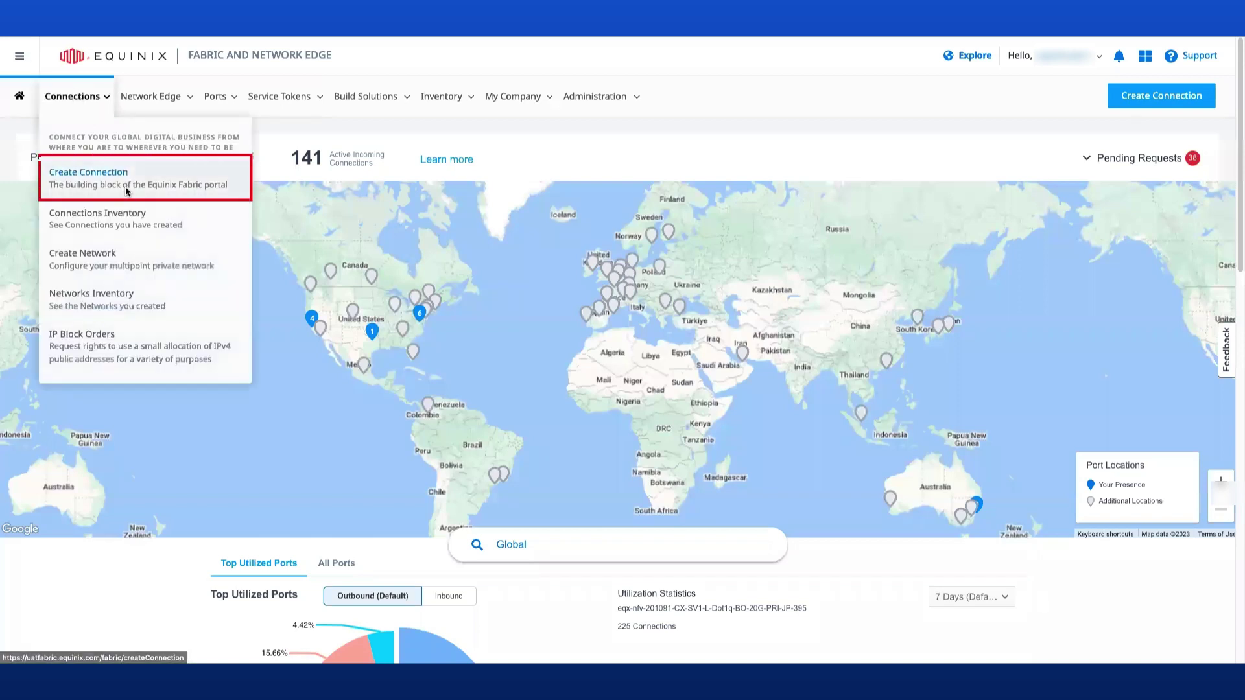
pyautogui.click(126, 185)
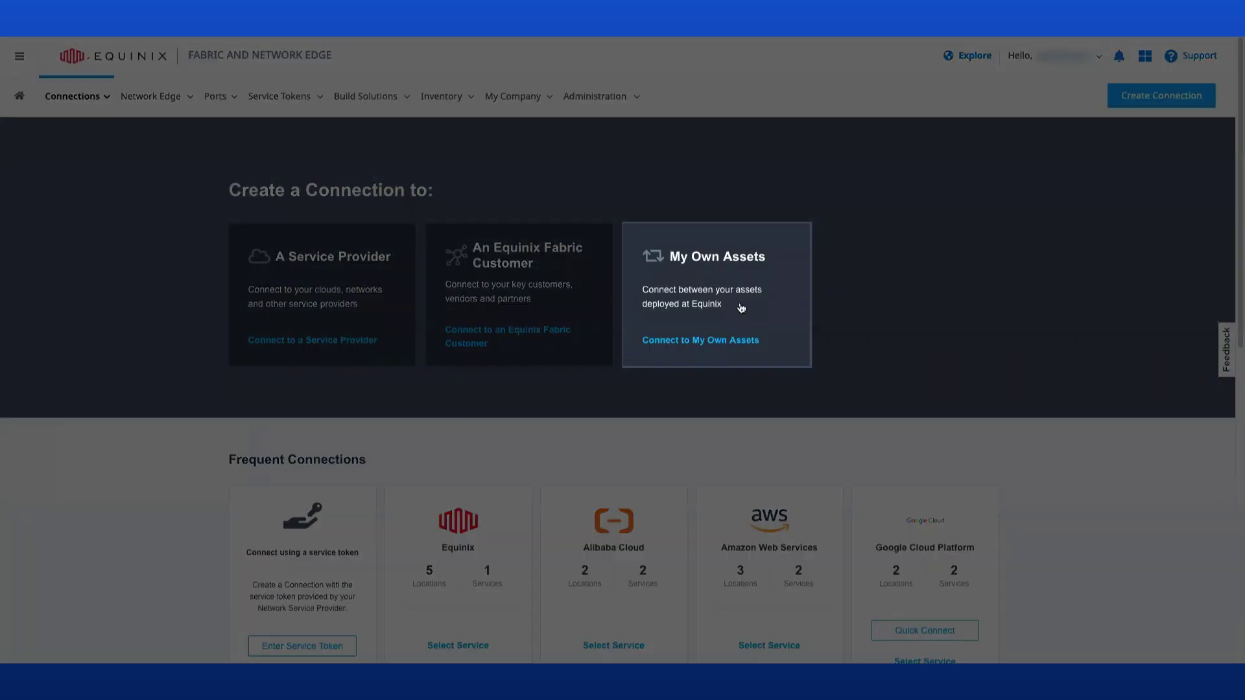
pyautogui.click(742, 310)
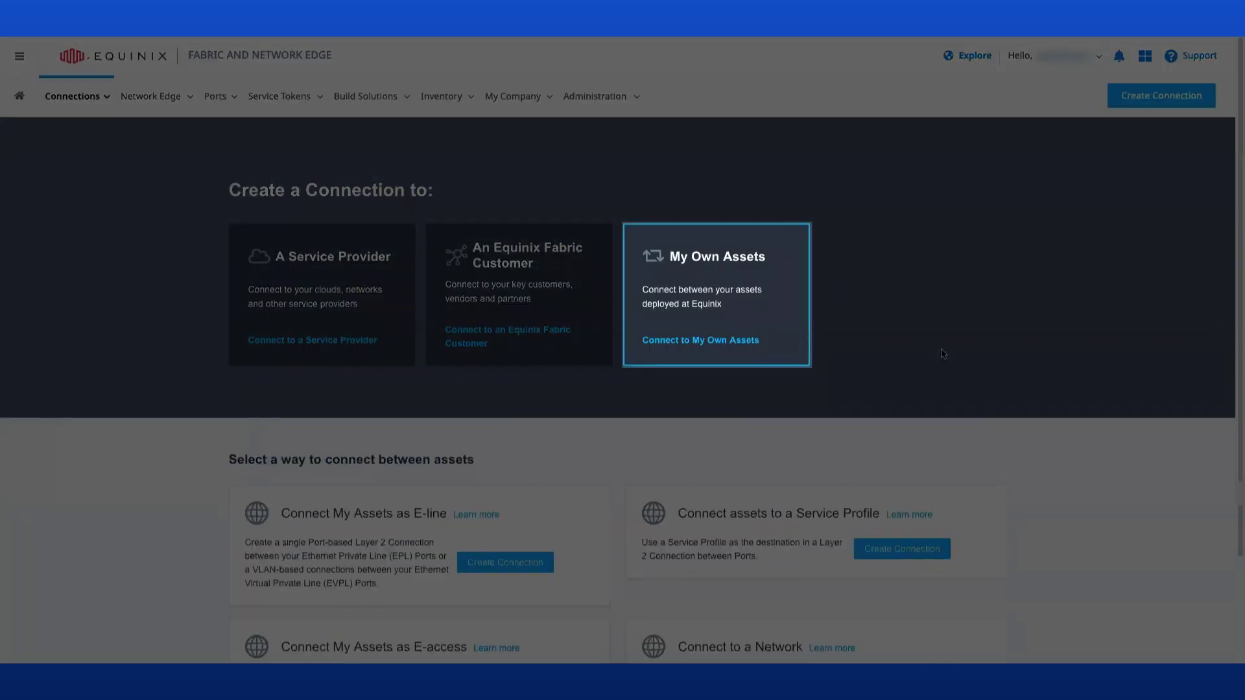
pyautogui.scroll(-2, 940, 355)
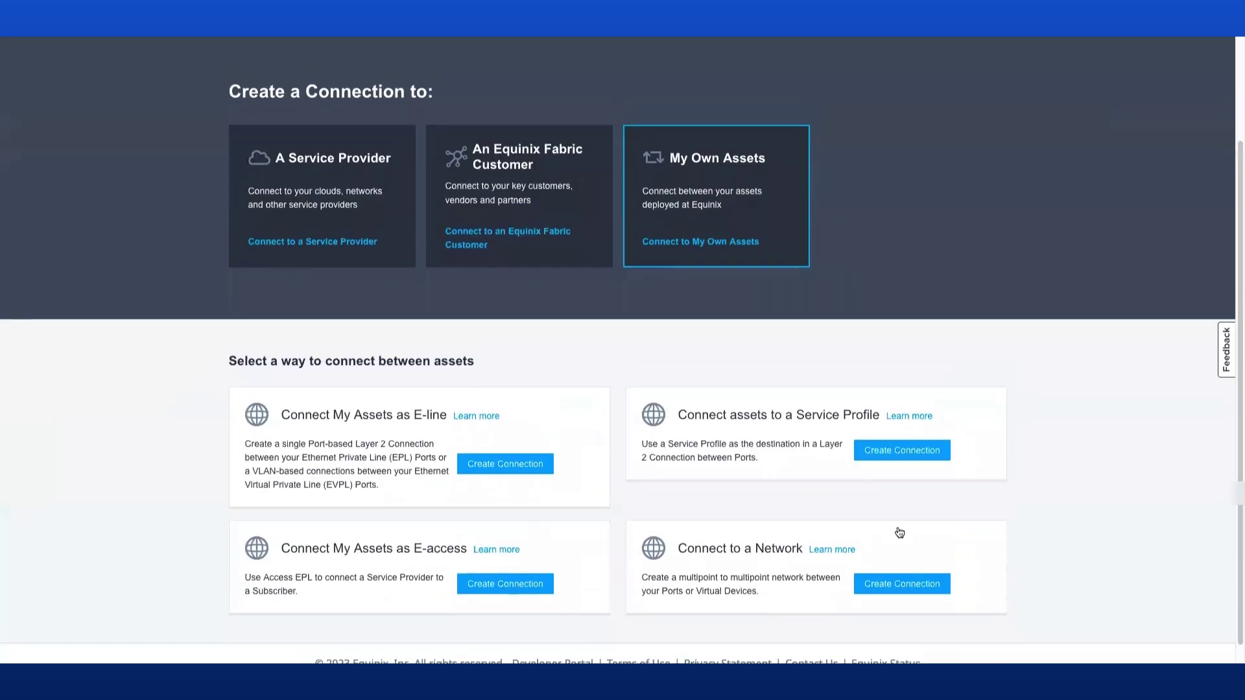
pyautogui.click(901, 584)
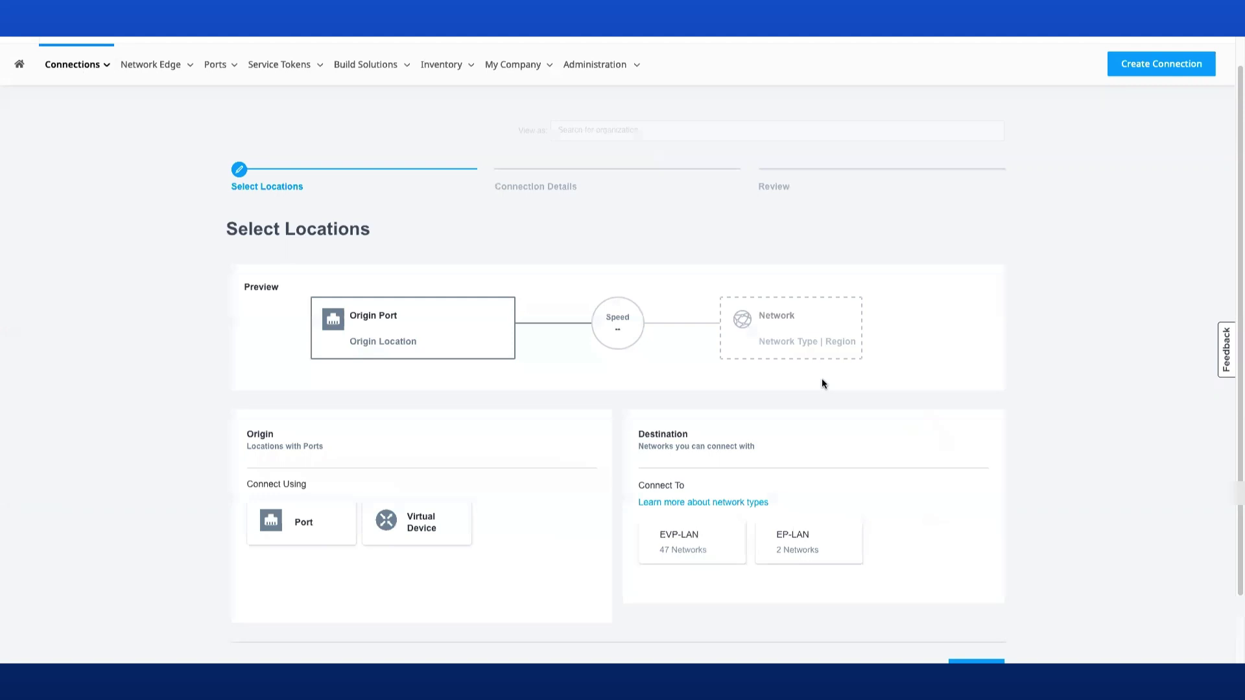
# - Connect Silicon Valley virtual device NIT-DEAN-FTDZNPD-73069-POD10-L to EVP-LAN network EVPLAN_TEST
pyautogui.click(416, 523)
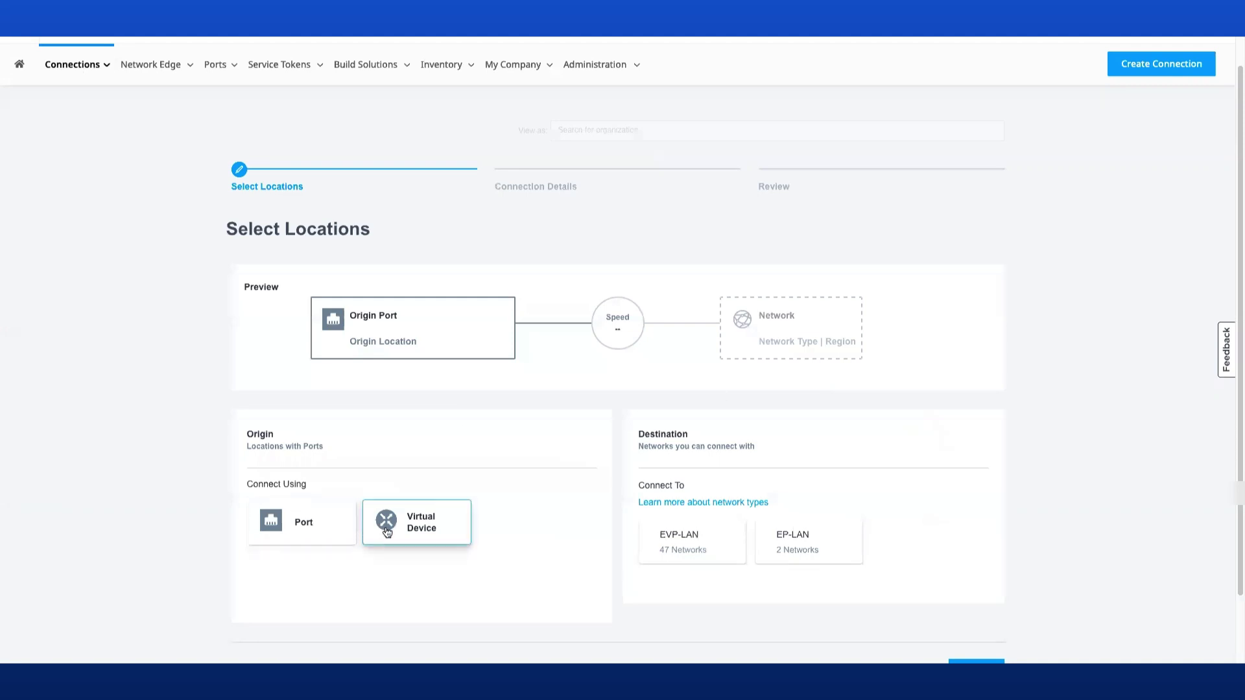
pyautogui.scroll(-2, 474, 463)
pyautogui.click(431, 487)
pyautogui.scroll(-1, 490, 464)
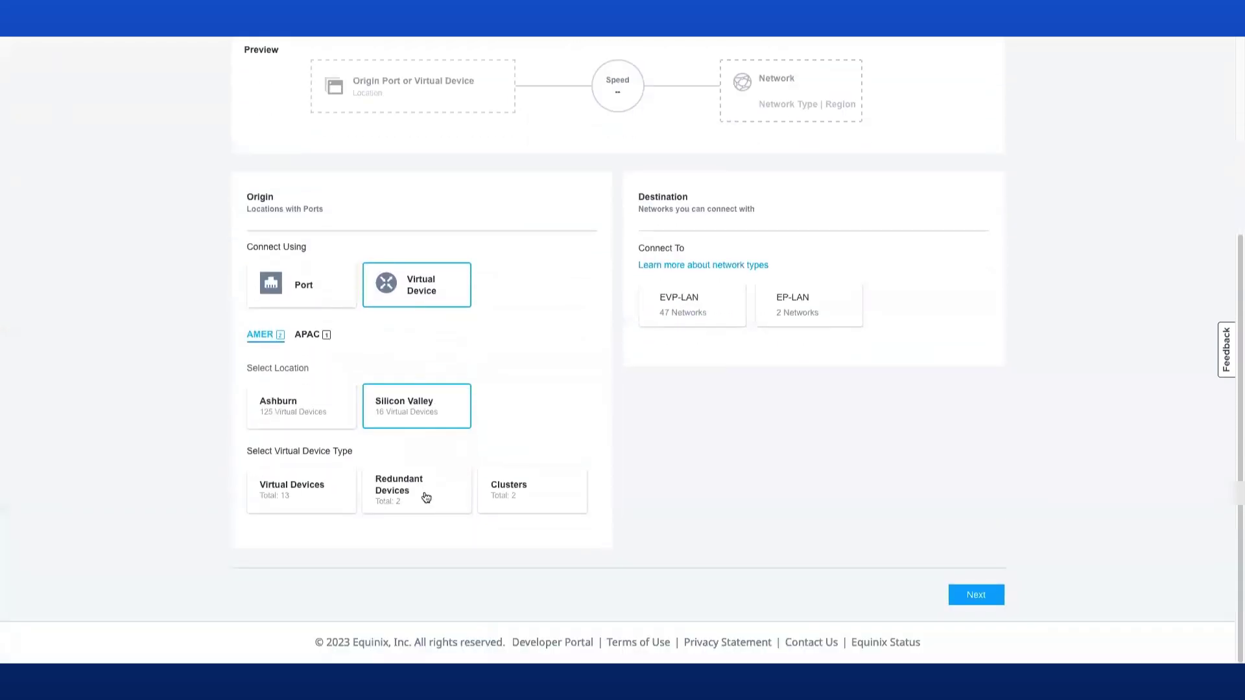
pyautogui.click(349, 493)
pyautogui.scroll(-3, 557, 464)
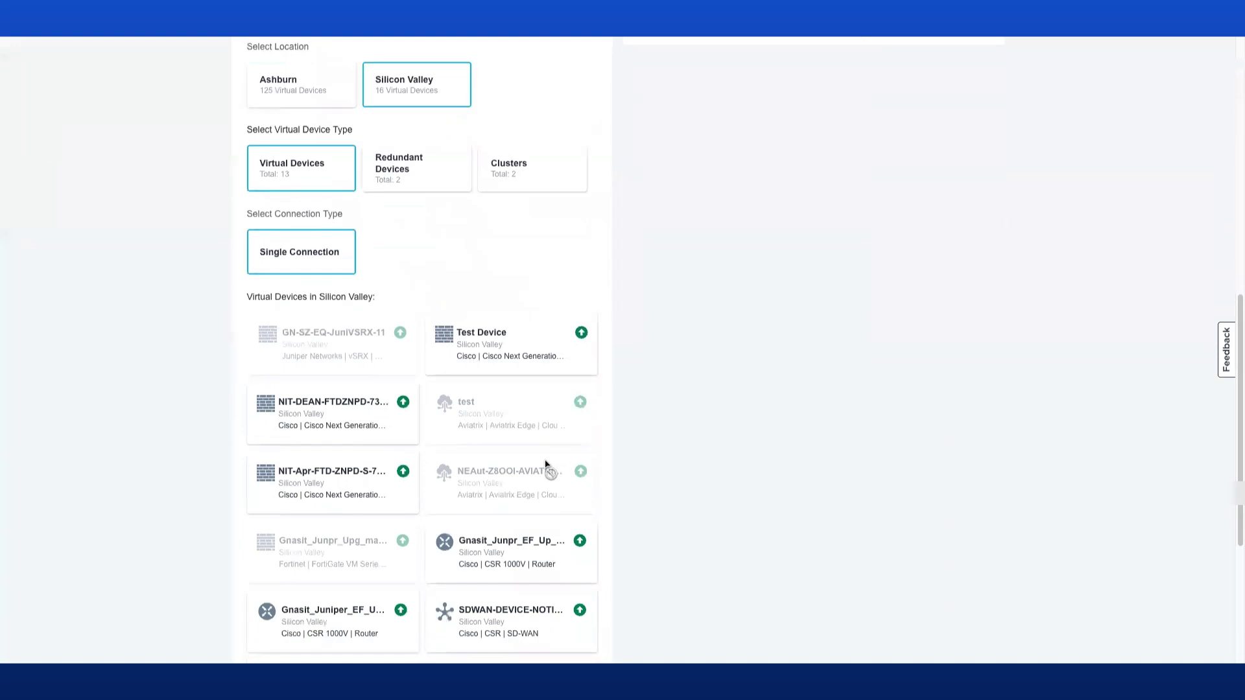
pyautogui.click(334, 424)
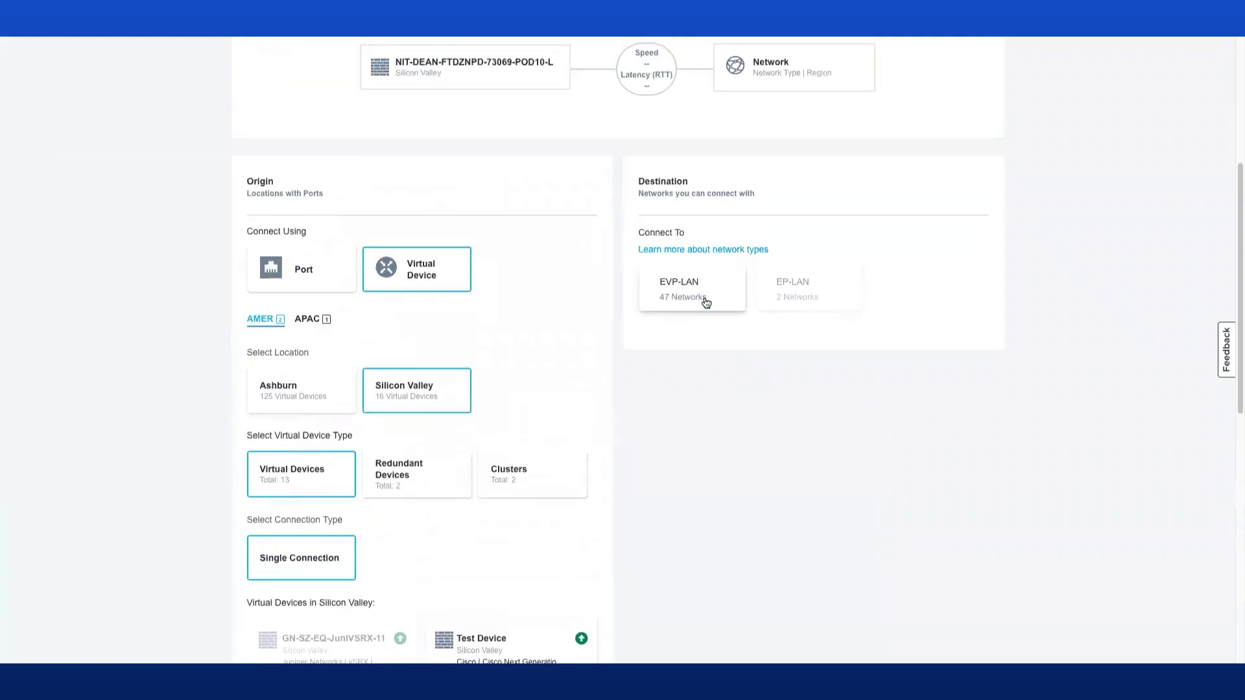
pyautogui.click(706, 303)
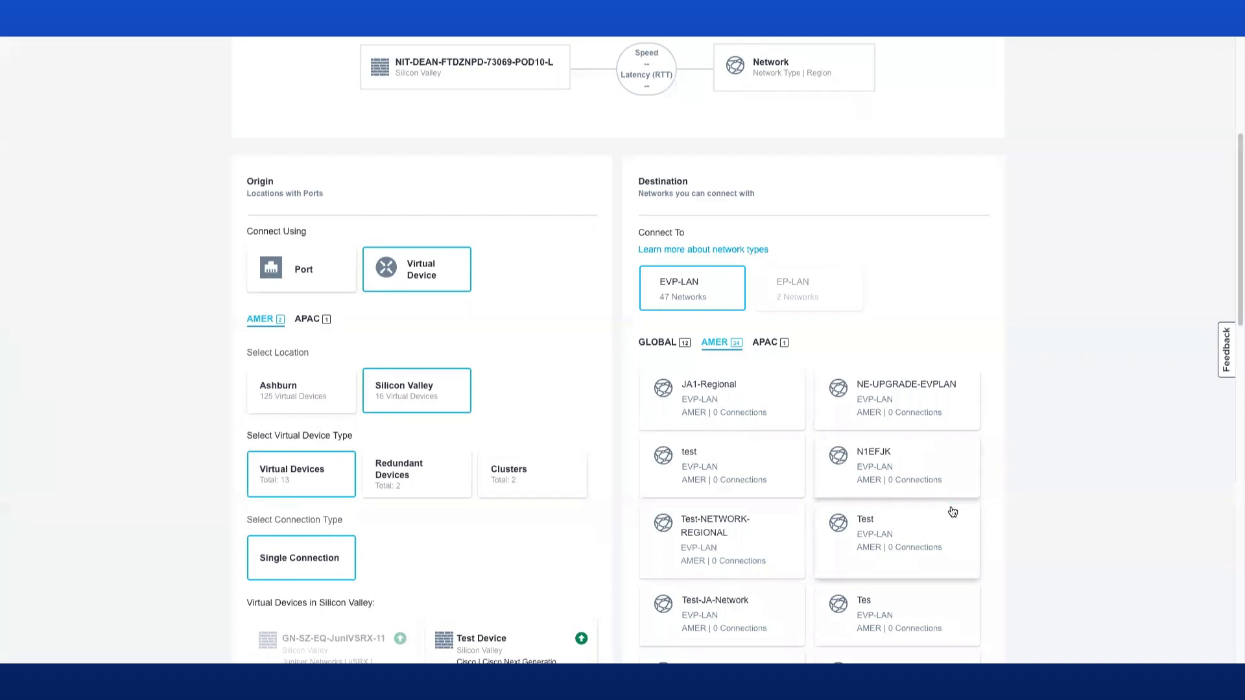
pyautogui.scroll(-3, 952, 512)
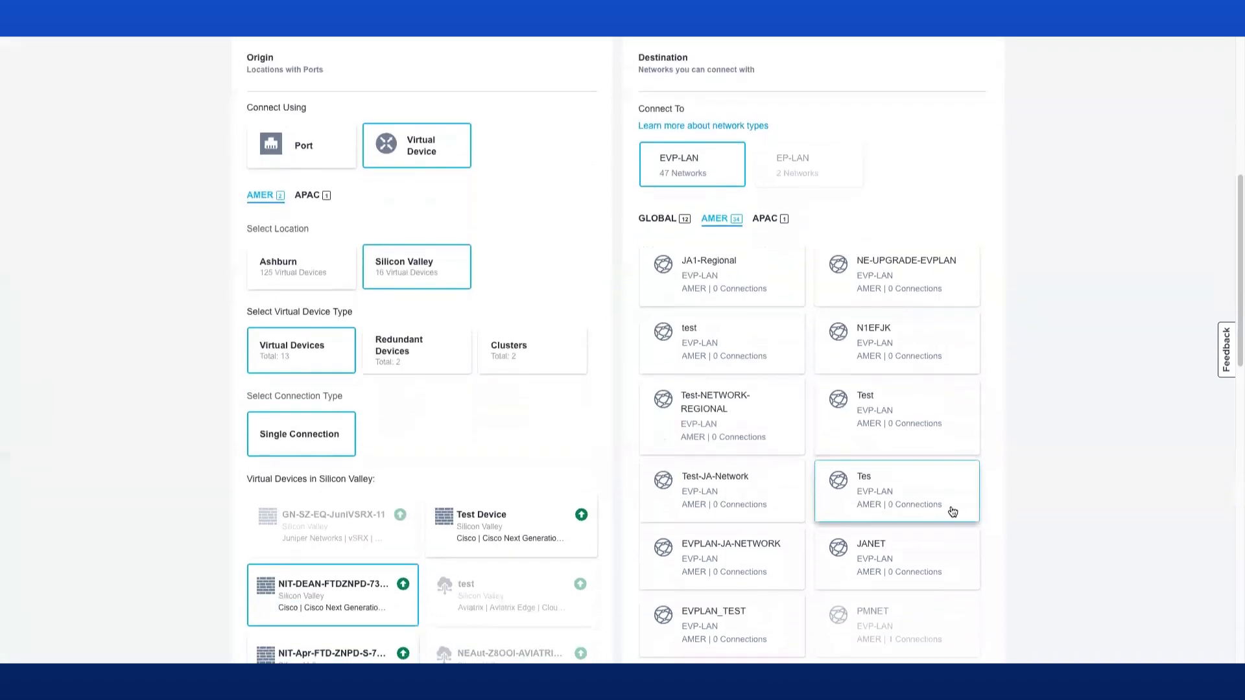
pyautogui.click(750, 622)
pyautogui.scroll(-5, 1046, 543)
pyautogui.scroll(-5, 1054, 542)
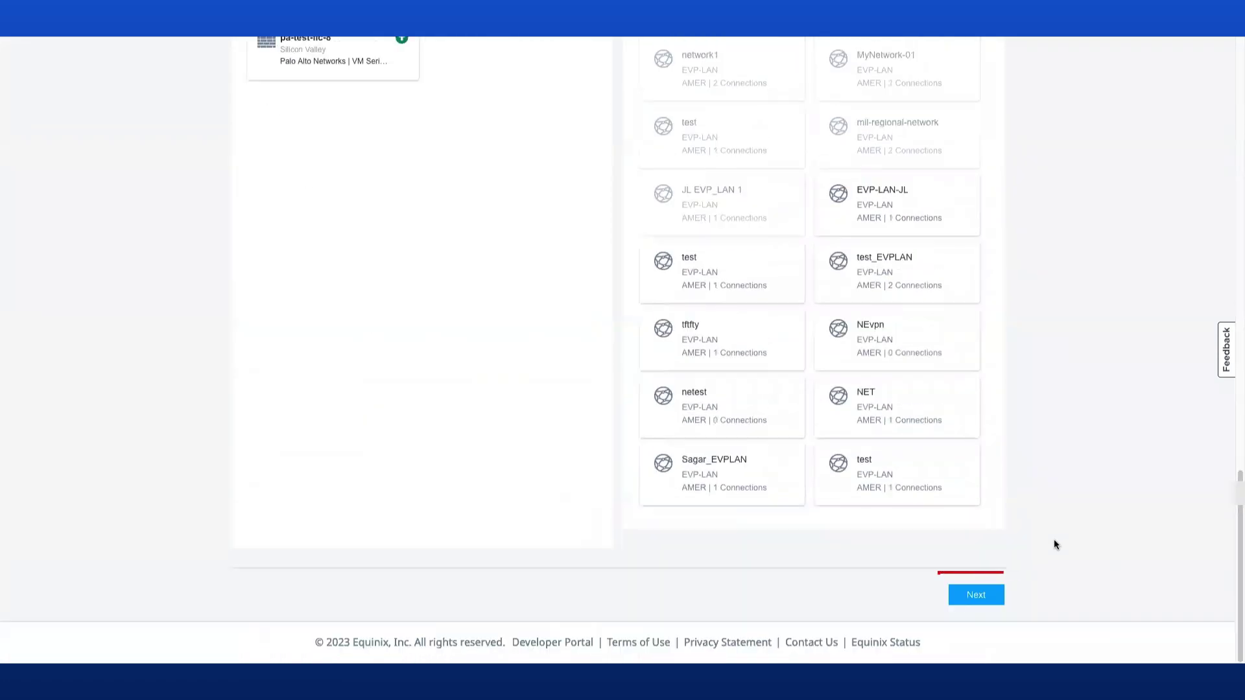
# - Name the connection EVPLAN_CON and choose the up to 10 Mbps billing tier
pyautogui.click(956, 595)
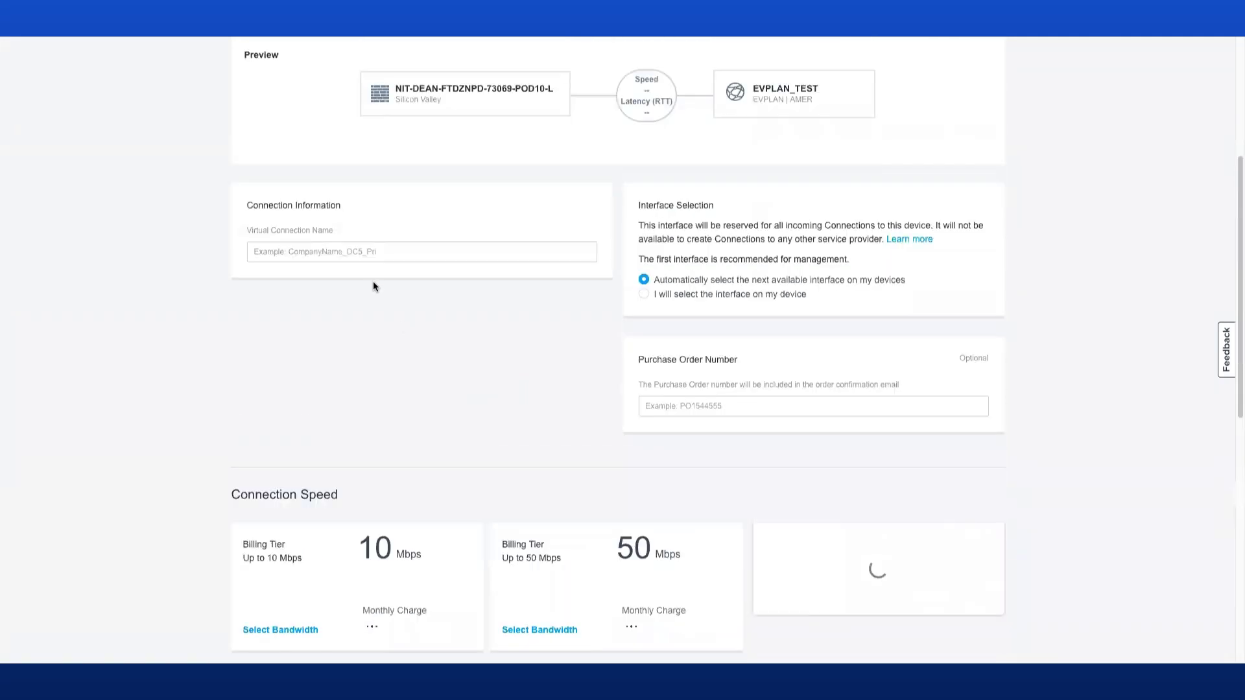
pyautogui.click(406, 464)
pyautogui.write('E')
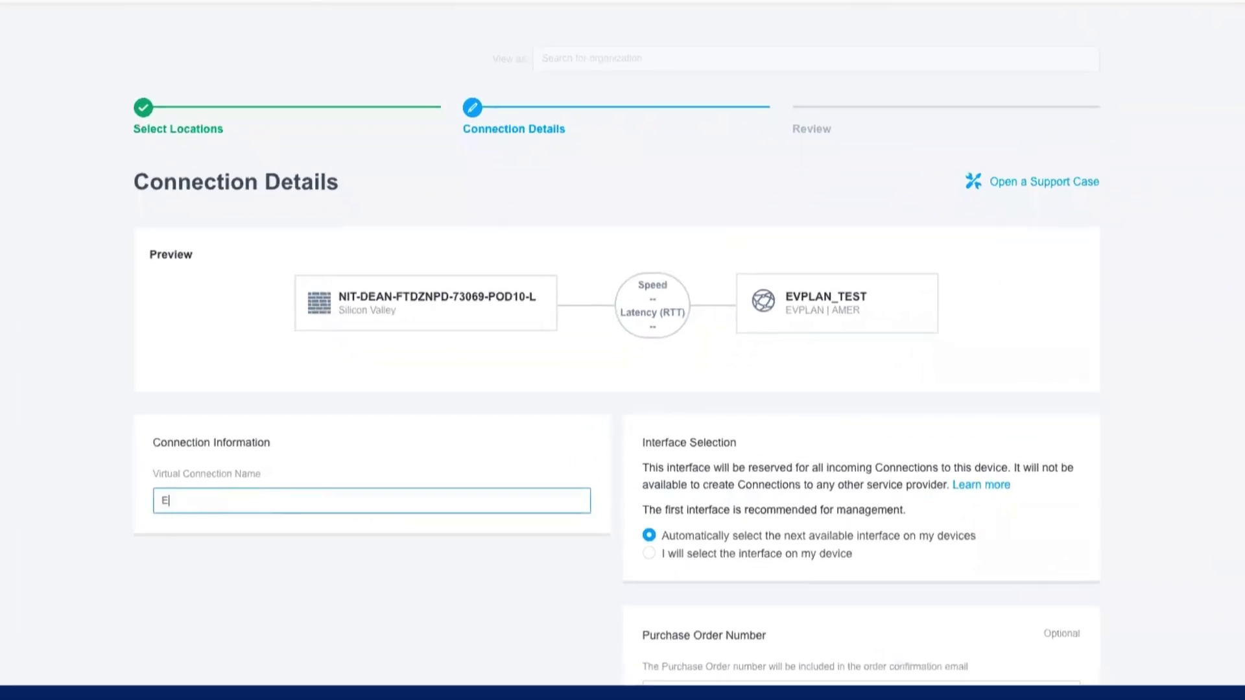
pyautogui.write('VPLAN_CON')
pyautogui.hotkey('ctrl', 'a')
pyautogui.scroll(-2, 447, 473)
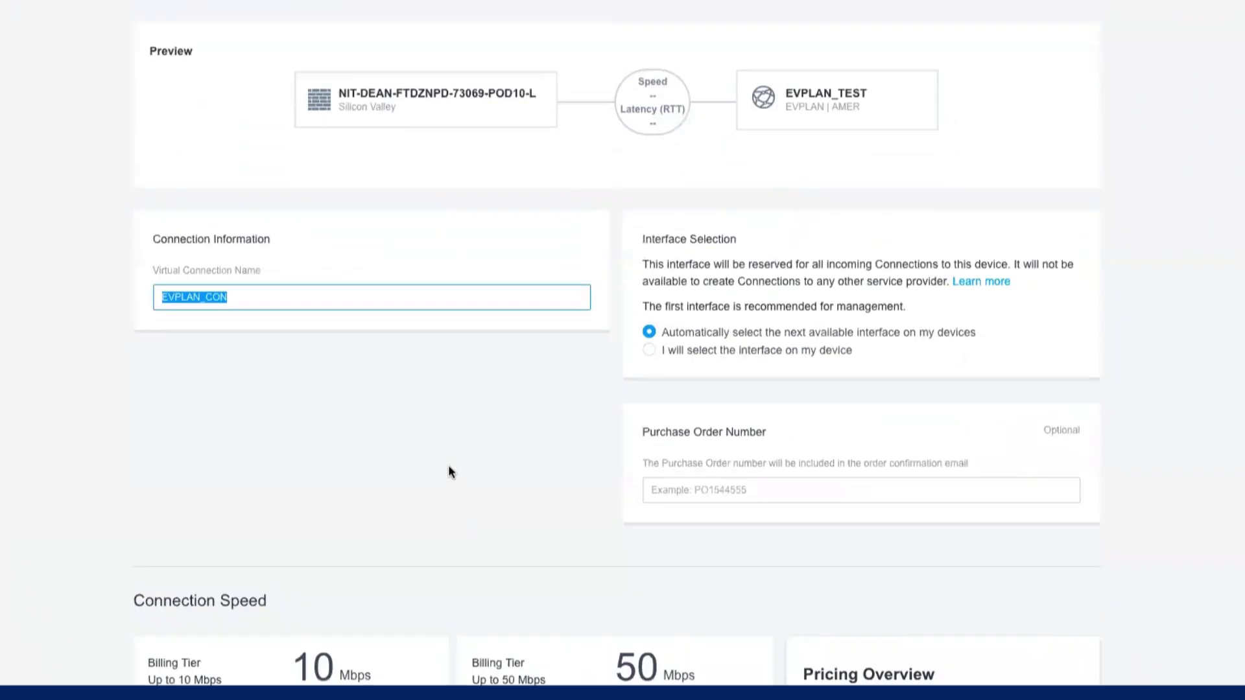
pyautogui.scroll(-3, 418, 487)
pyautogui.click(387, 500)
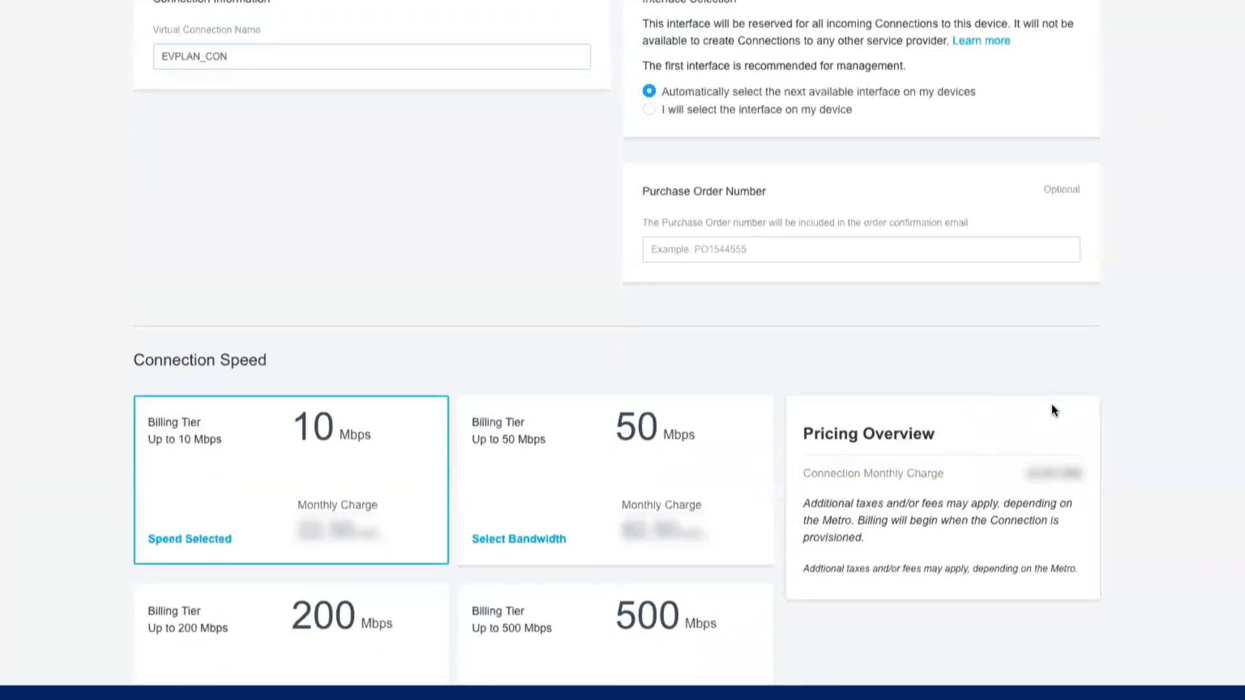
pyautogui.scroll(1, 1051, 401)
pyautogui.scroll(1, 1050, 402)
# - Keep automatic interface selection, then review and submit the connection order
pyautogui.click(840, 251)
pyautogui.click(843, 233)
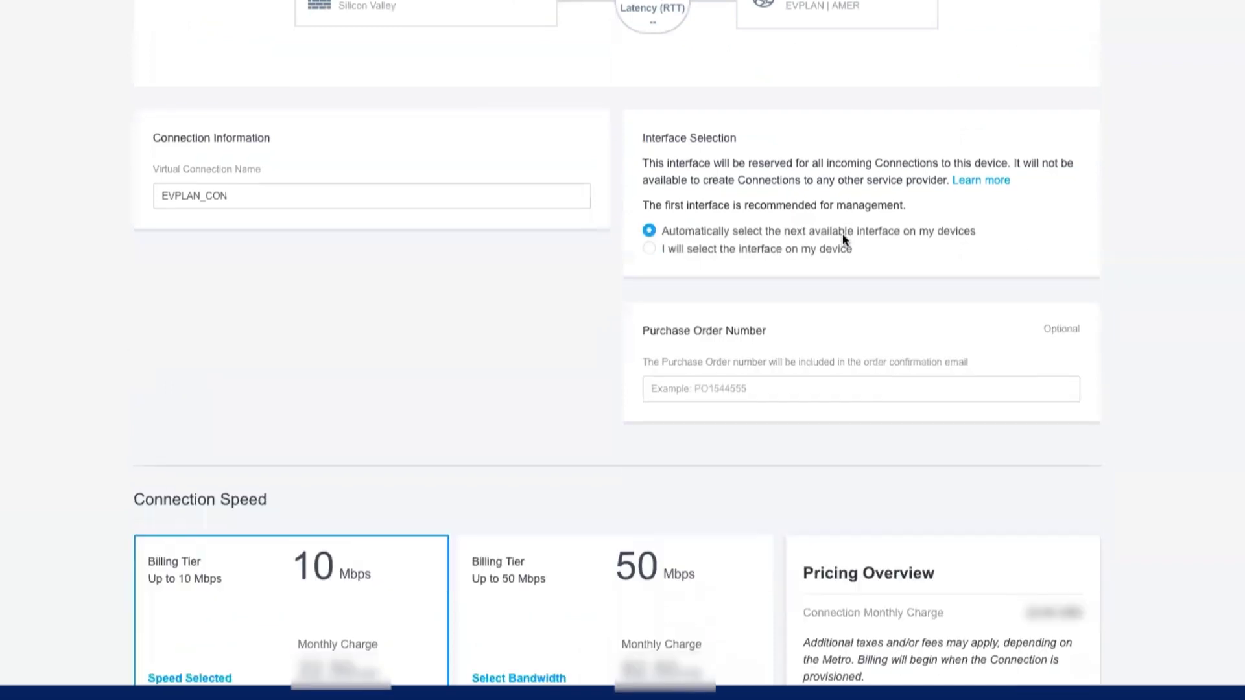
pyautogui.scroll(-10, 1126, 467)
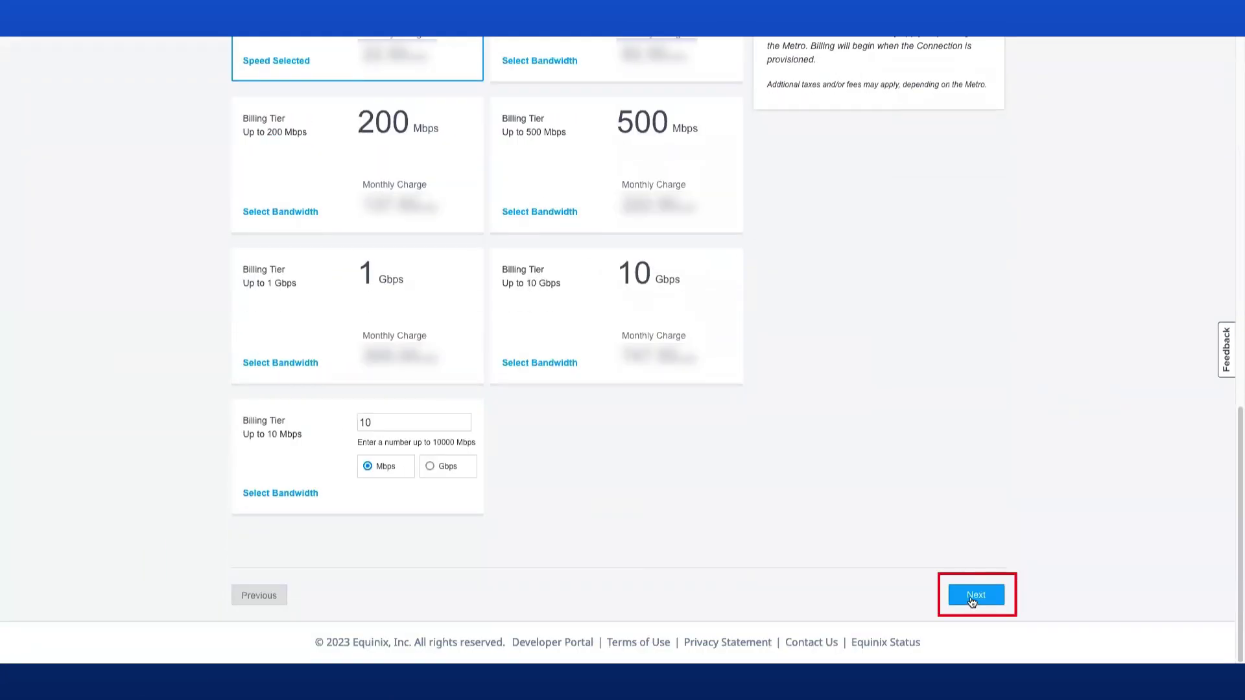
pyautogui.click(976, 595)
pyautogui.click(952, 596)
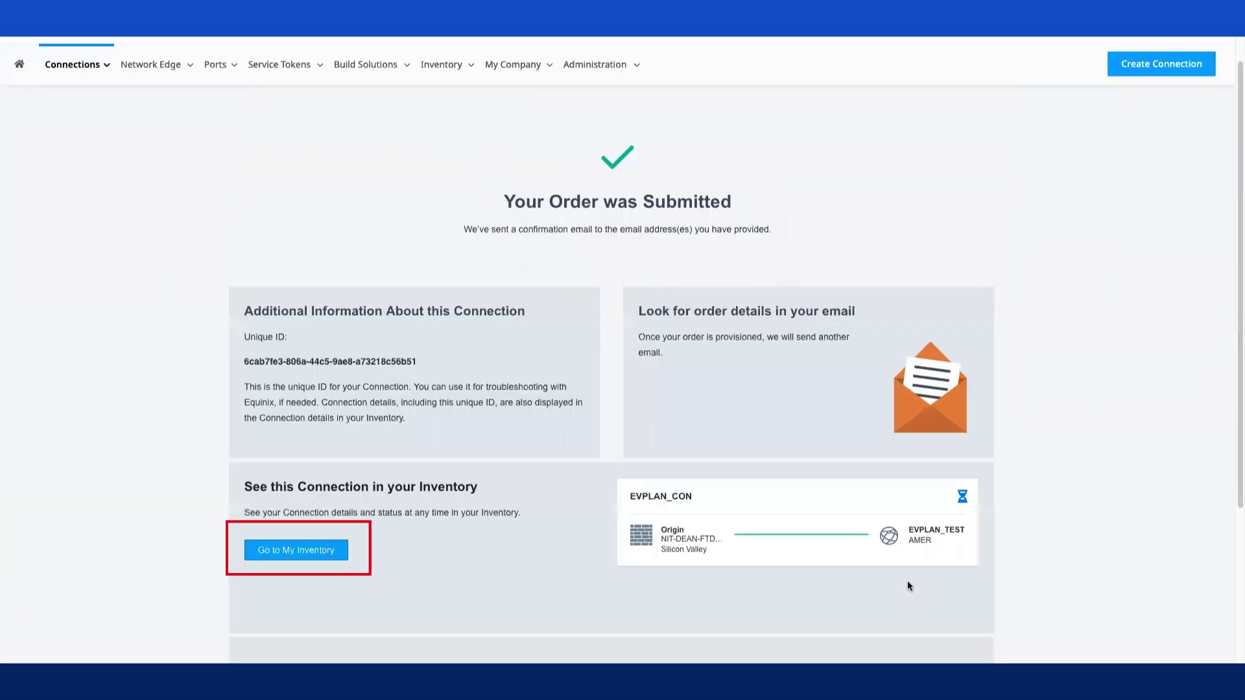
# - Review EVPLAN_CON's origin and destination details in the connections inventory
pyautogui.click(308, 550)
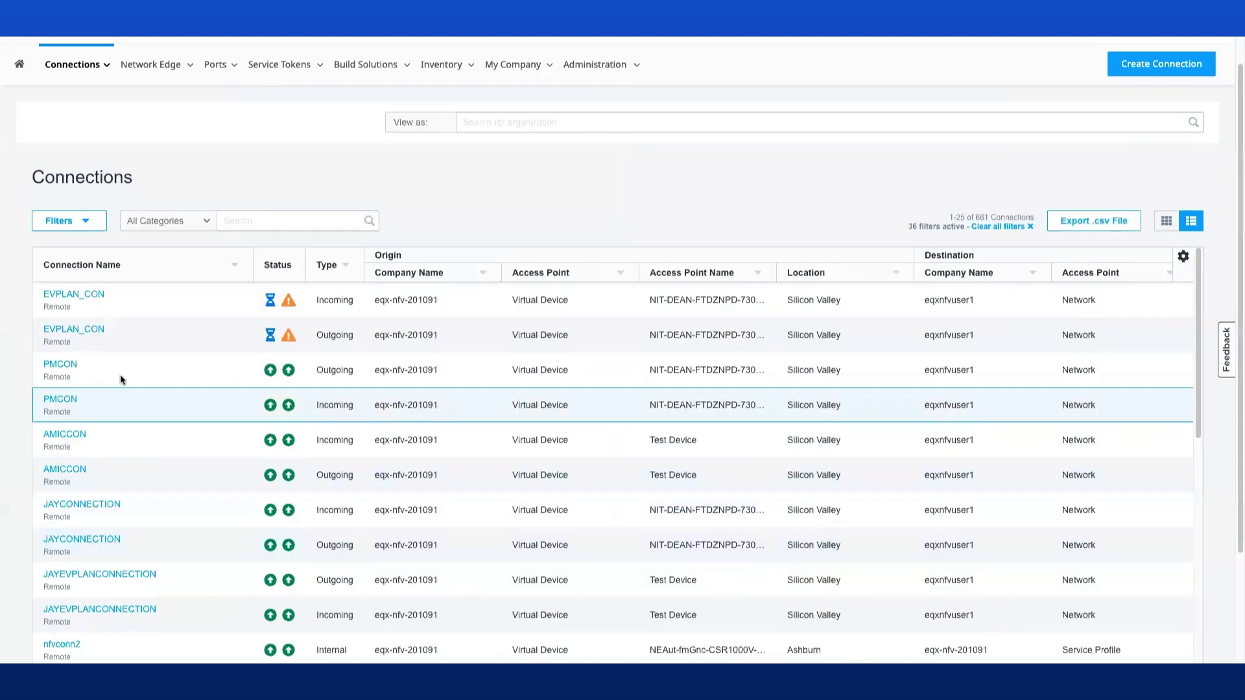
pyautogui.click(74, 298)
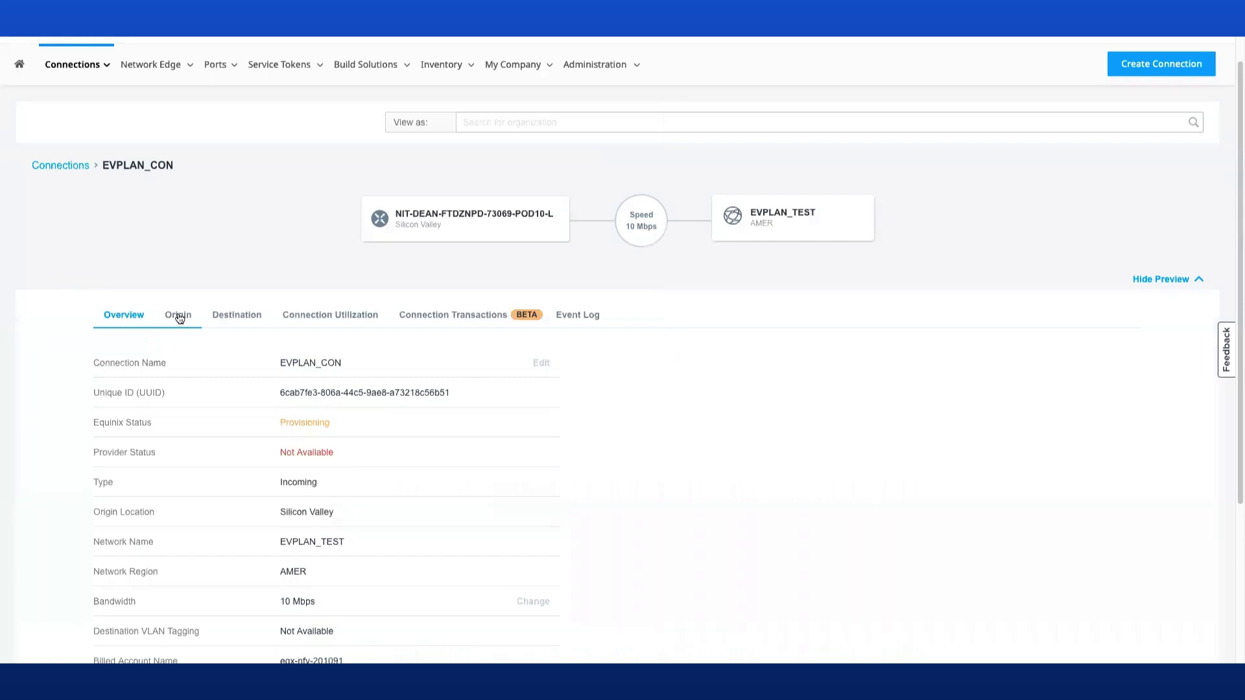
pyautogui.click(180, 318)
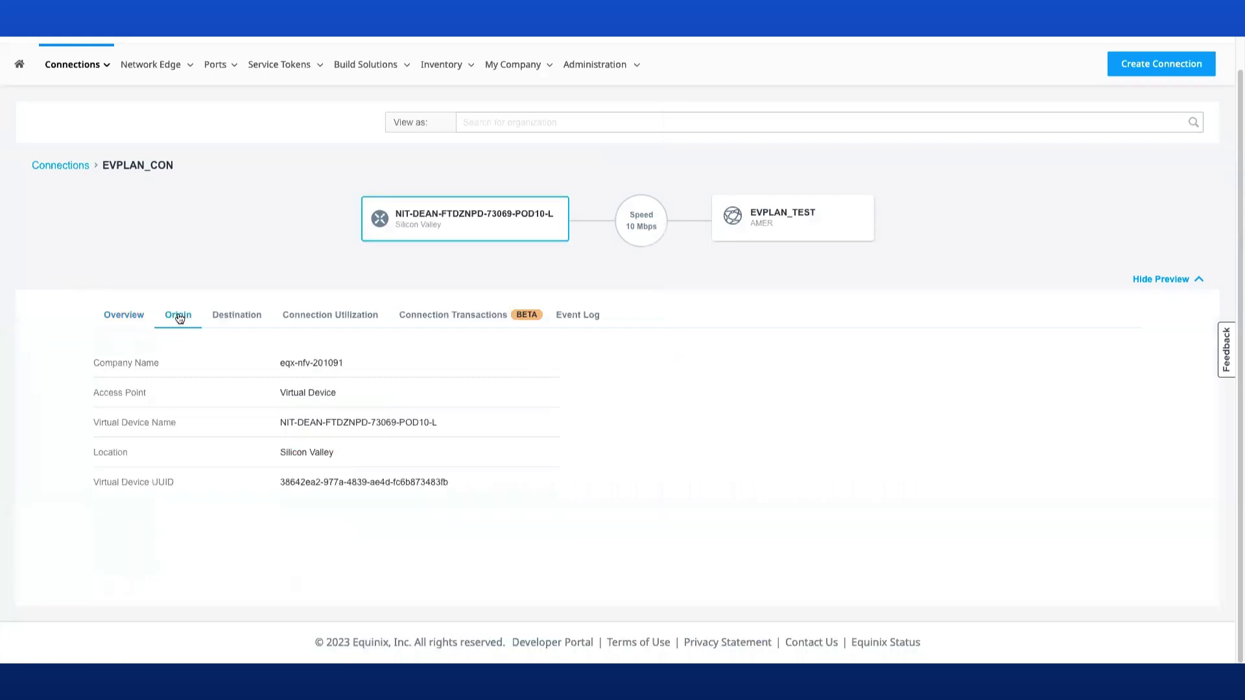
pyautogui.click(241, 323)
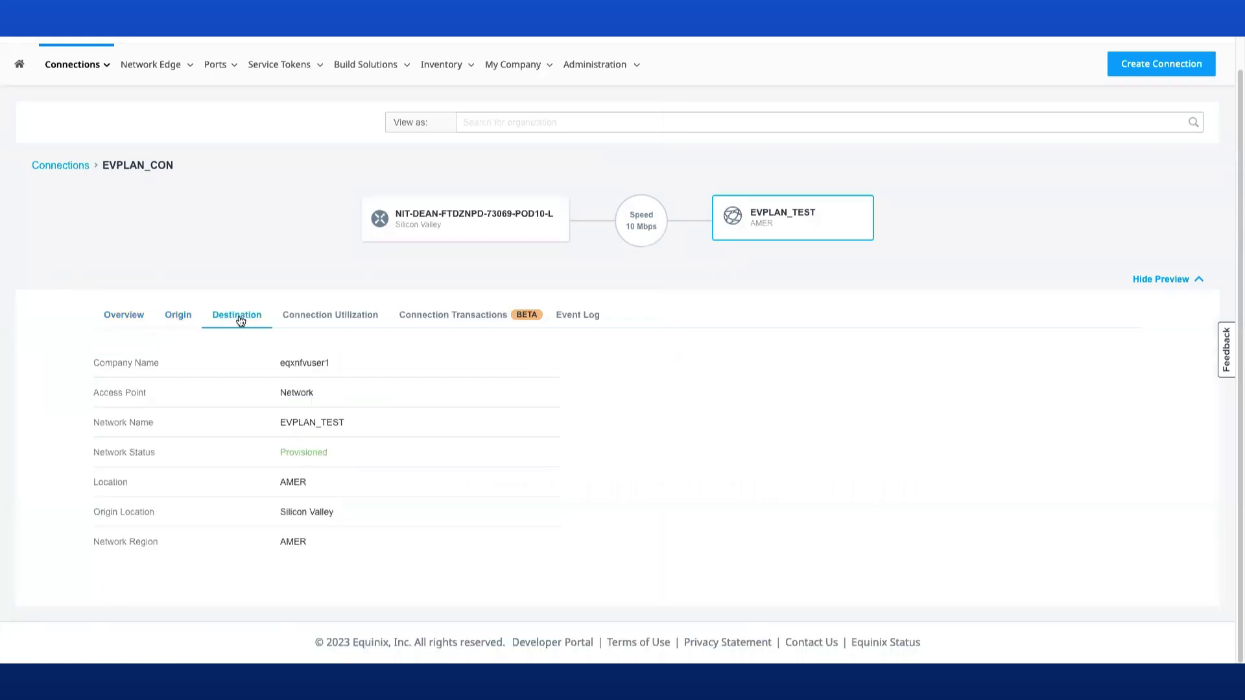
pyautogui.moveTo(74, 65)
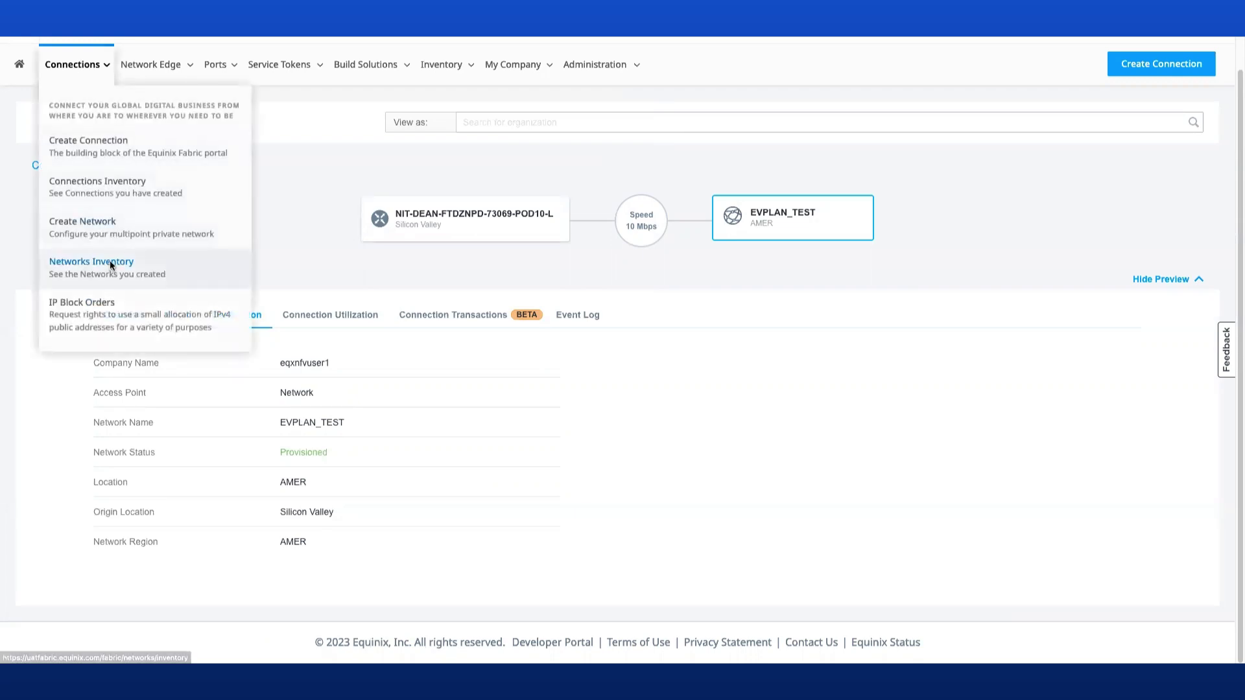
# - Open EVPLAN_TEST in the networks inventory and show its connections
pyautogui.click(110, 262)
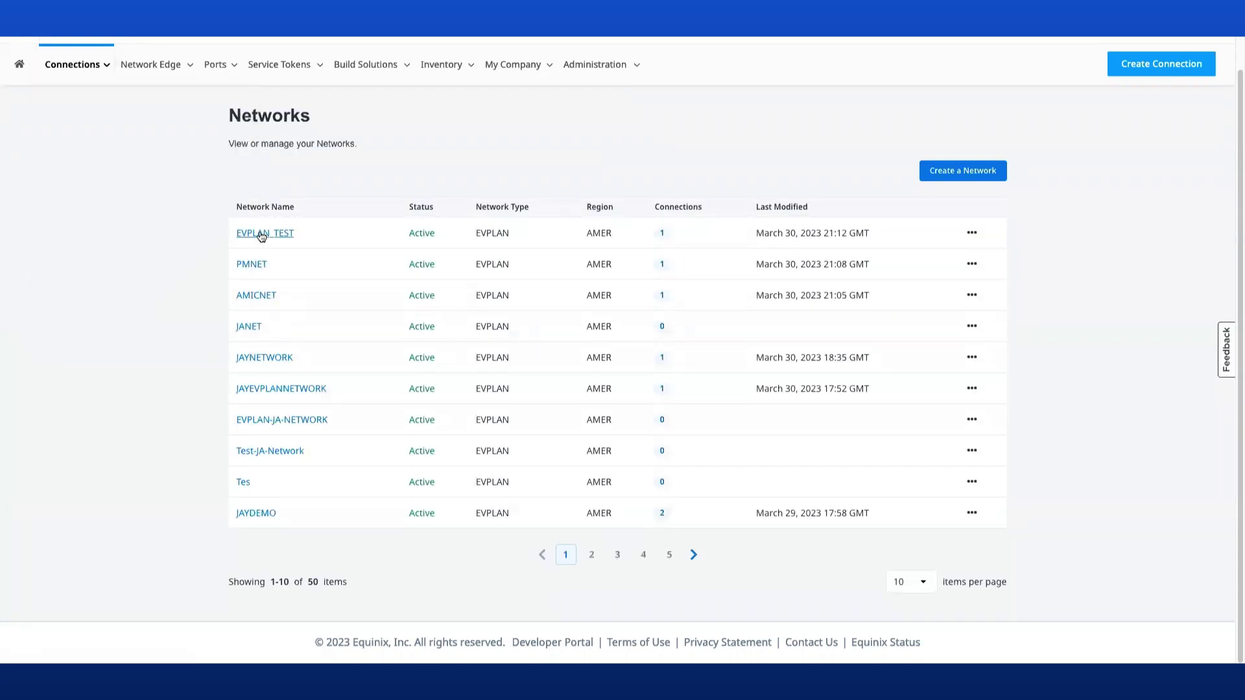
pyautogui.click(260, 233)
pyautogui.click(333, 165)
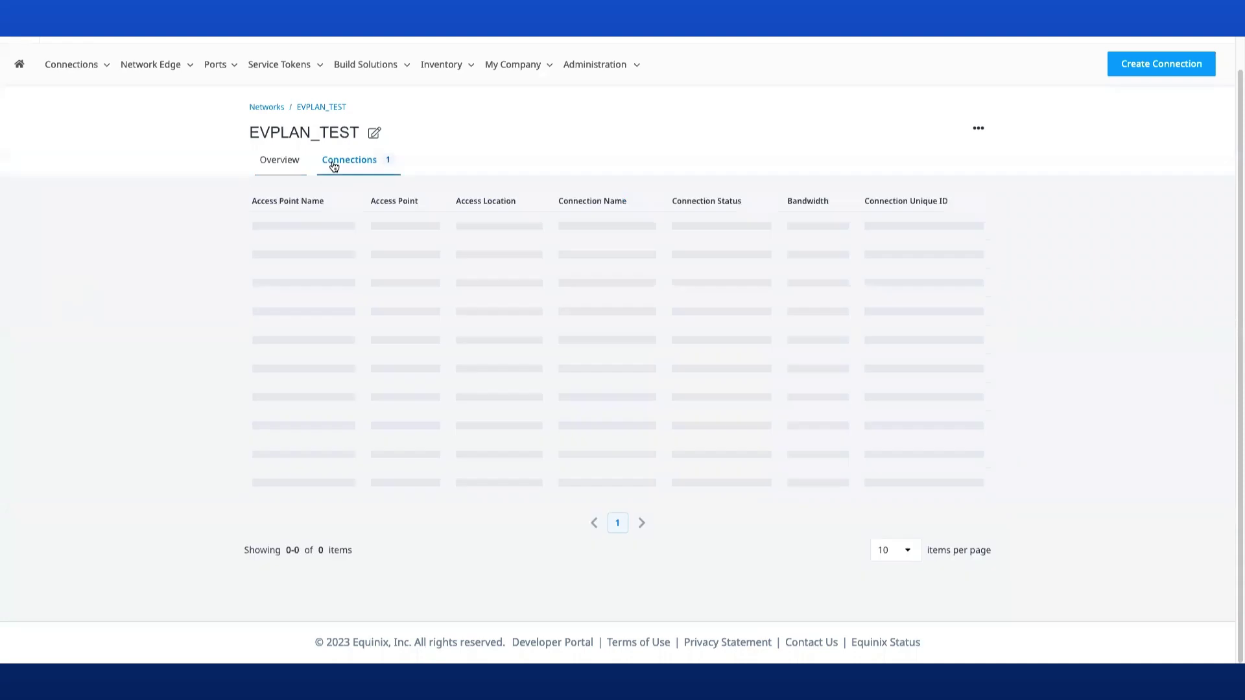